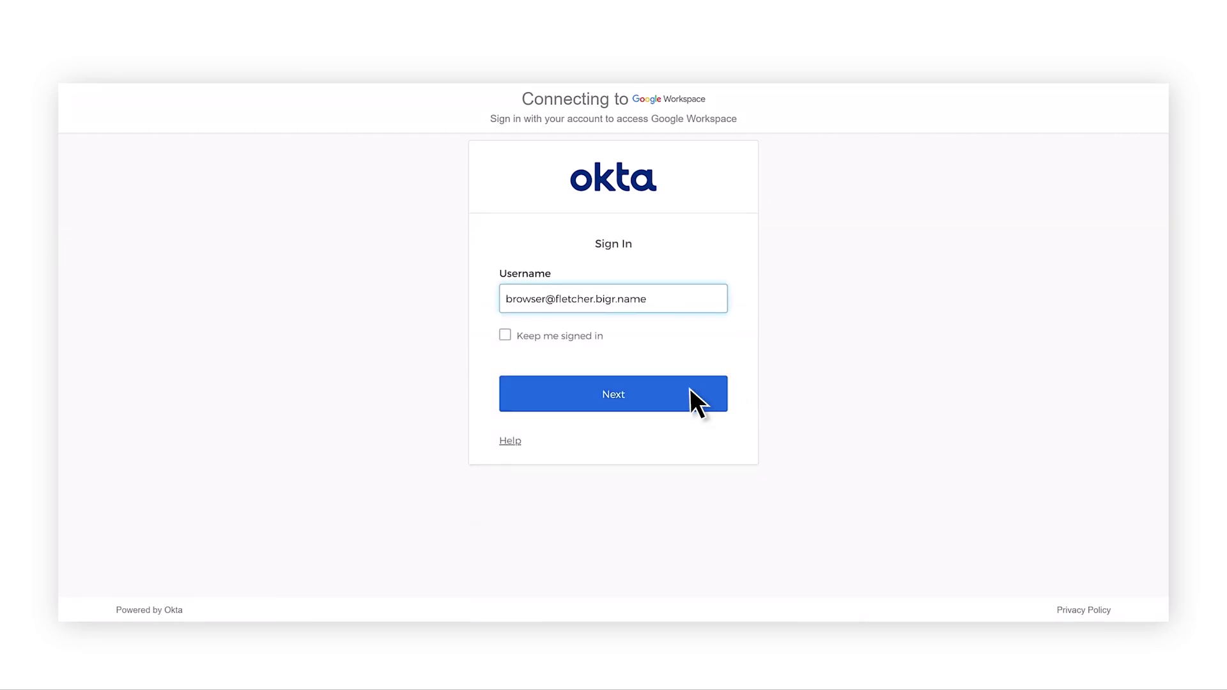
# - Submit the Okta username, check the installed Chrome version against the 116 requirement, then continue
pyautogui.click(690, 390)
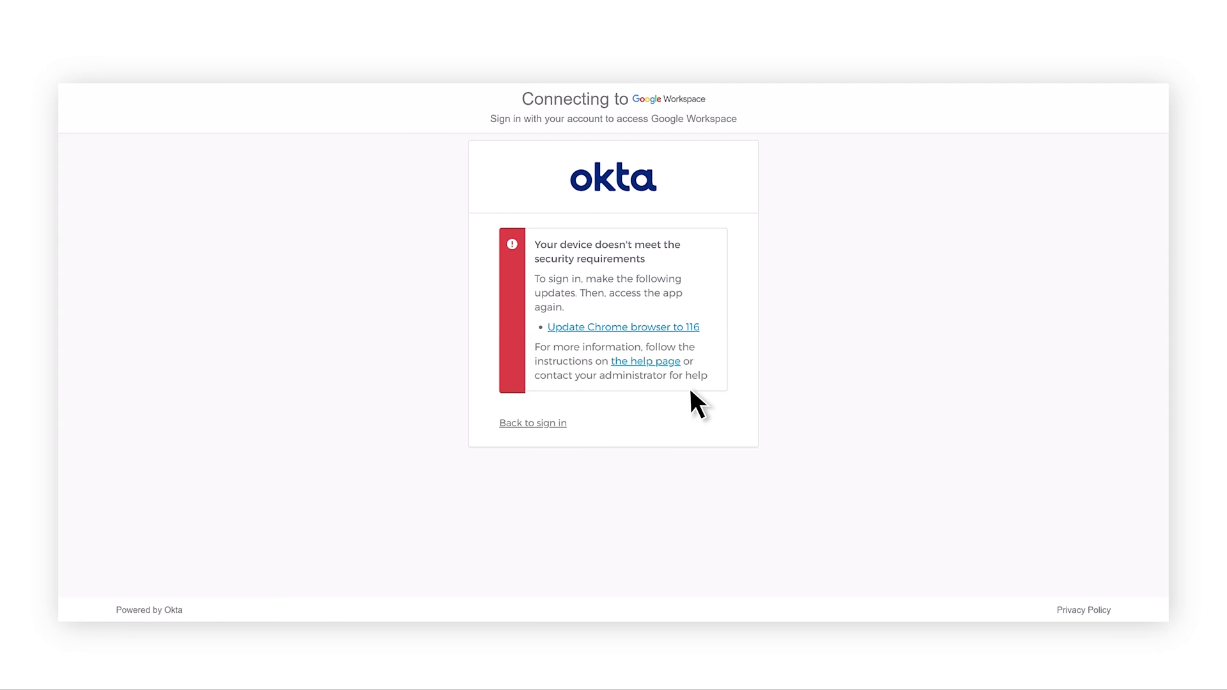
pyautogui.click(630, 326)
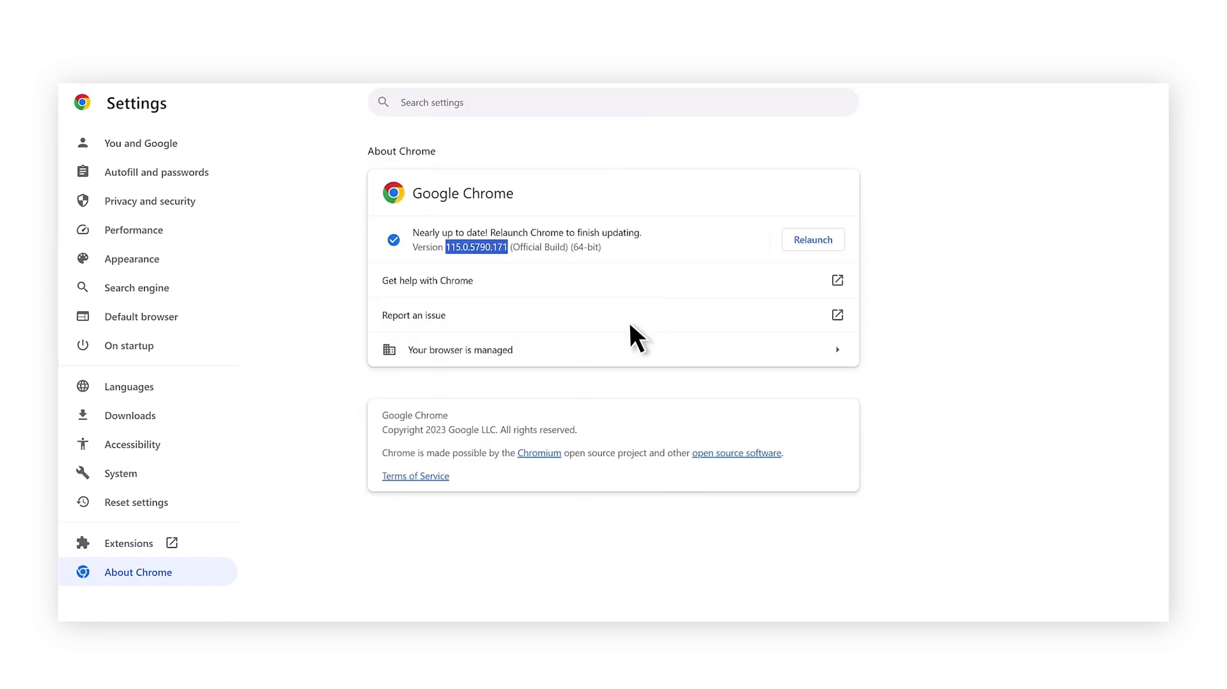
pyautogui.click(812, 239)
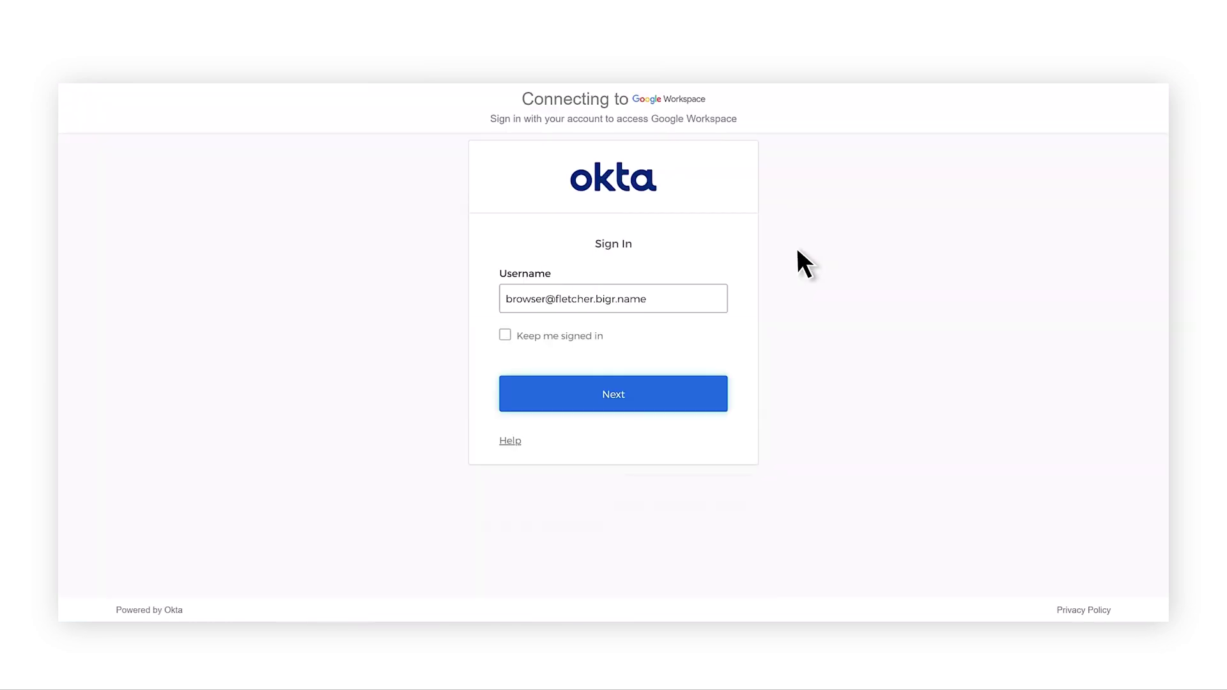
# - Paste the account password and verify it to finish signing in to Okta
pyautogui.click(696, 396)
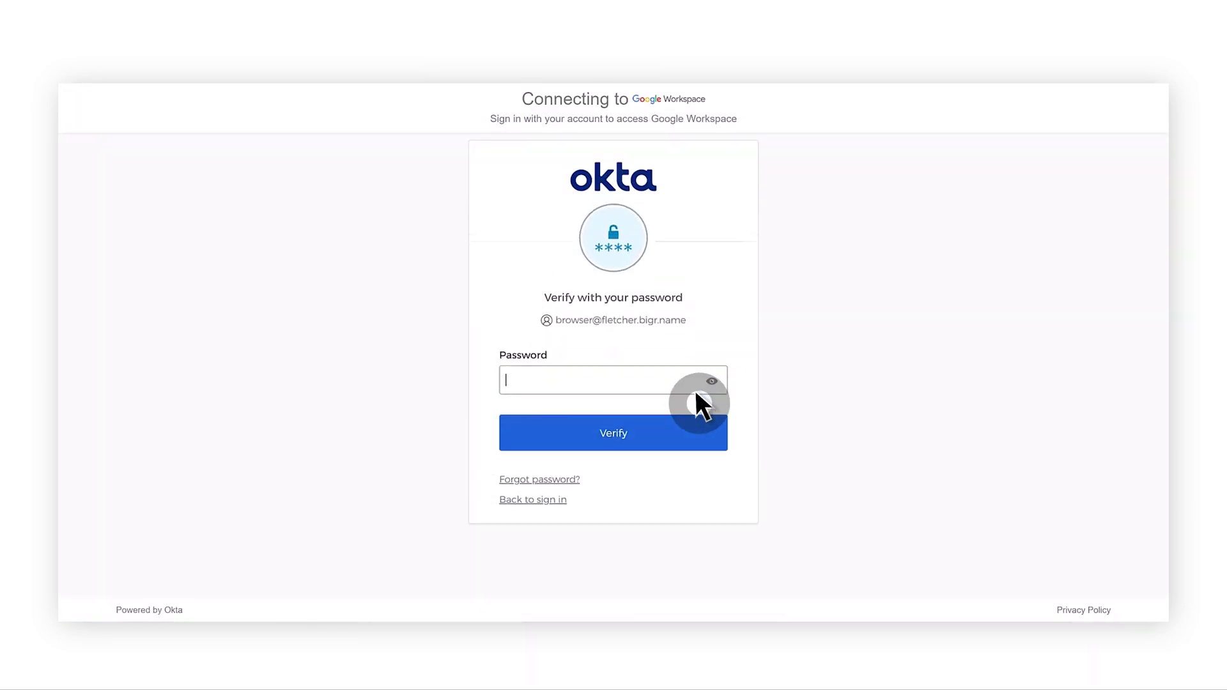
pyautogui.click(696, 394)
pyautogui.hotkey('ctrl', 'v')
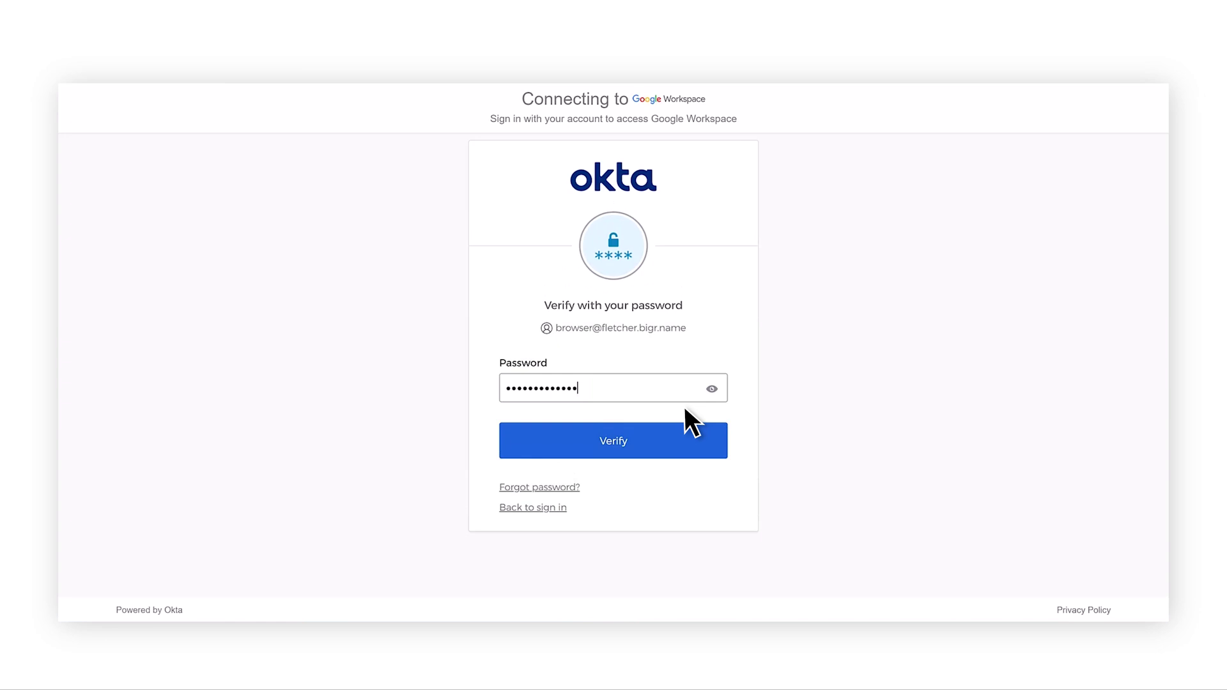
pyautogui.click(664, 436)
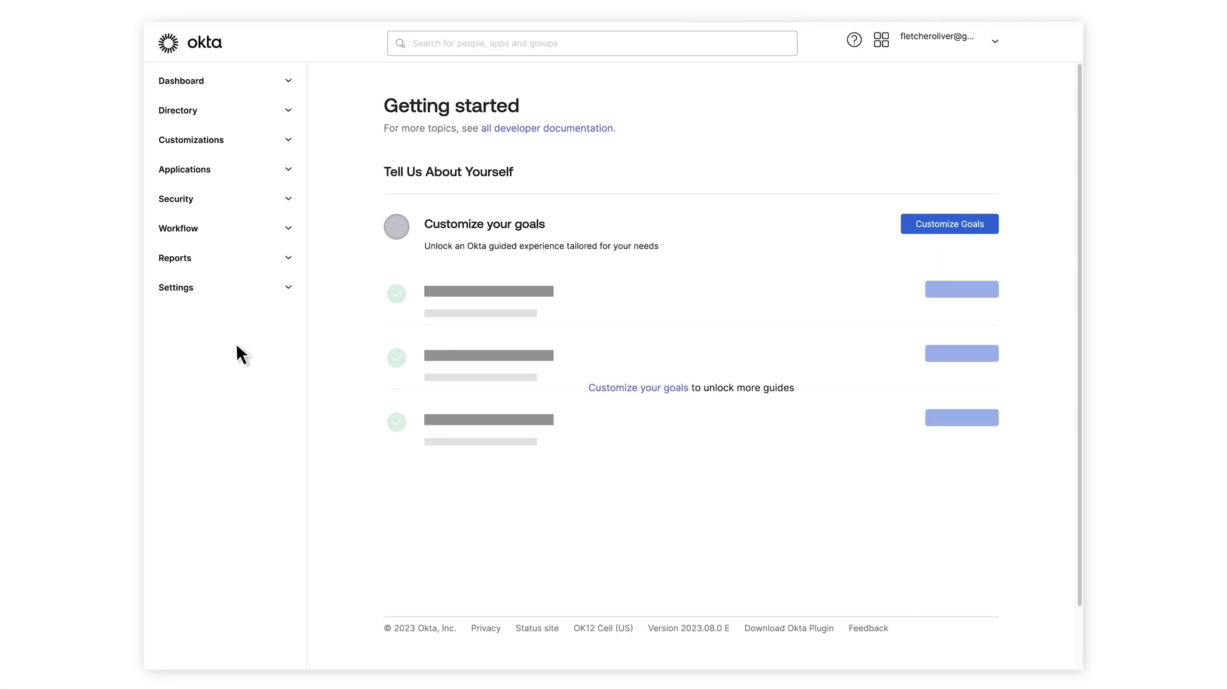
# - Go to Security > Device Integrations and show the Endpoint security integrations
pyautogui.click(246, 199)
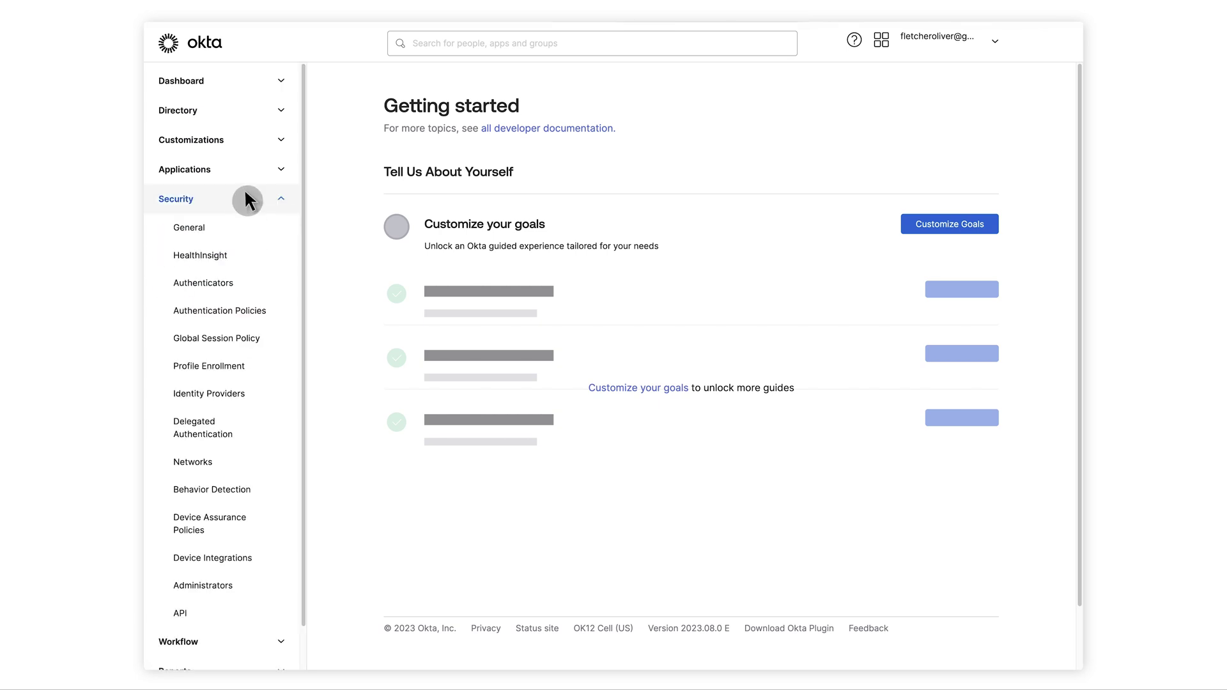
pyautogui.click(266, 555)
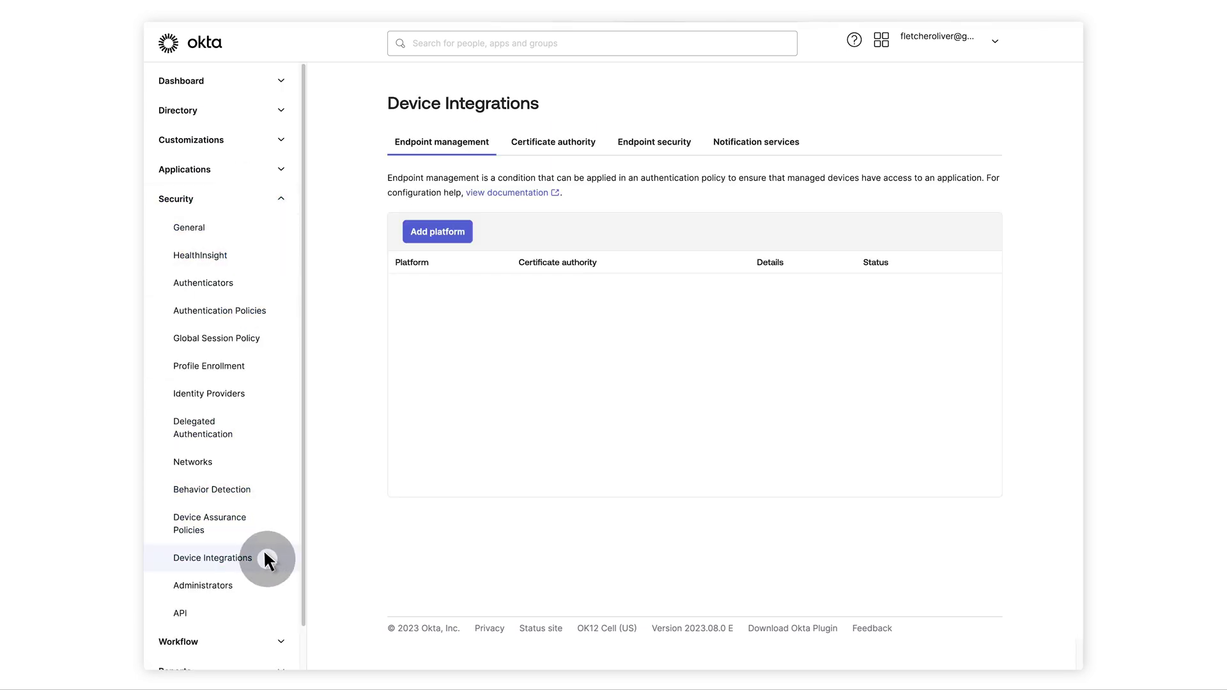
pyautogui.click(664, 142)
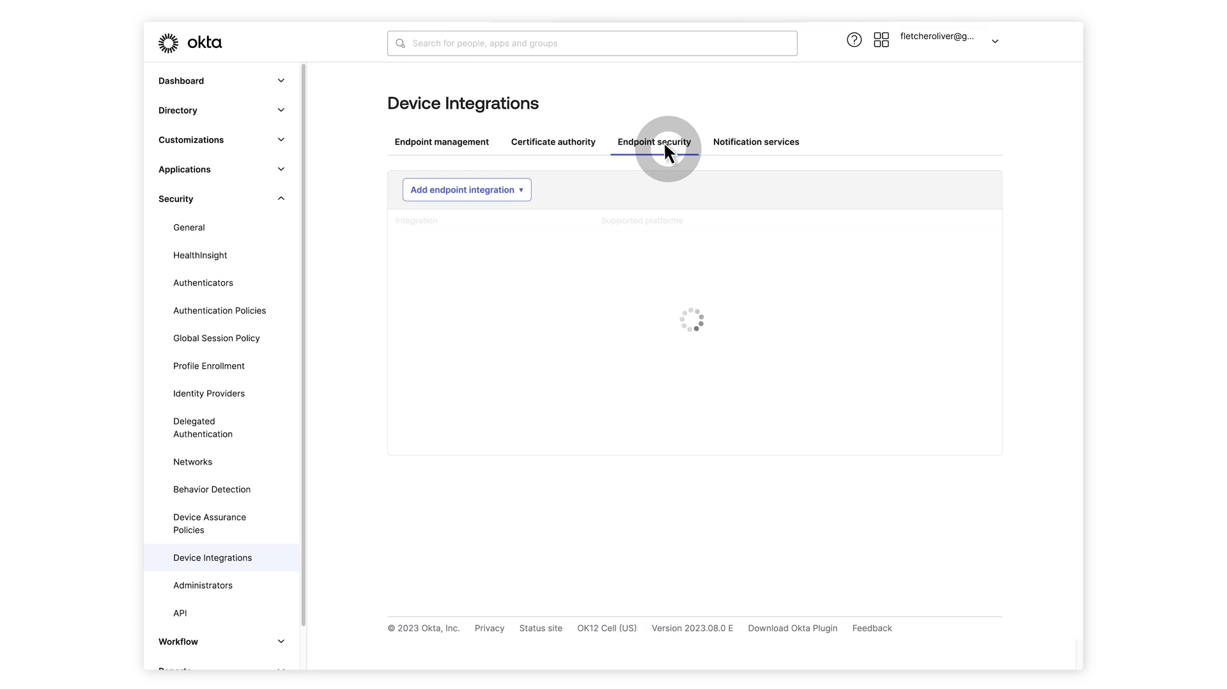
# - Add a Chrome Device Trust endpoint integration with ChromeOS and another platform ticked
pyautogui.click(520, 191)
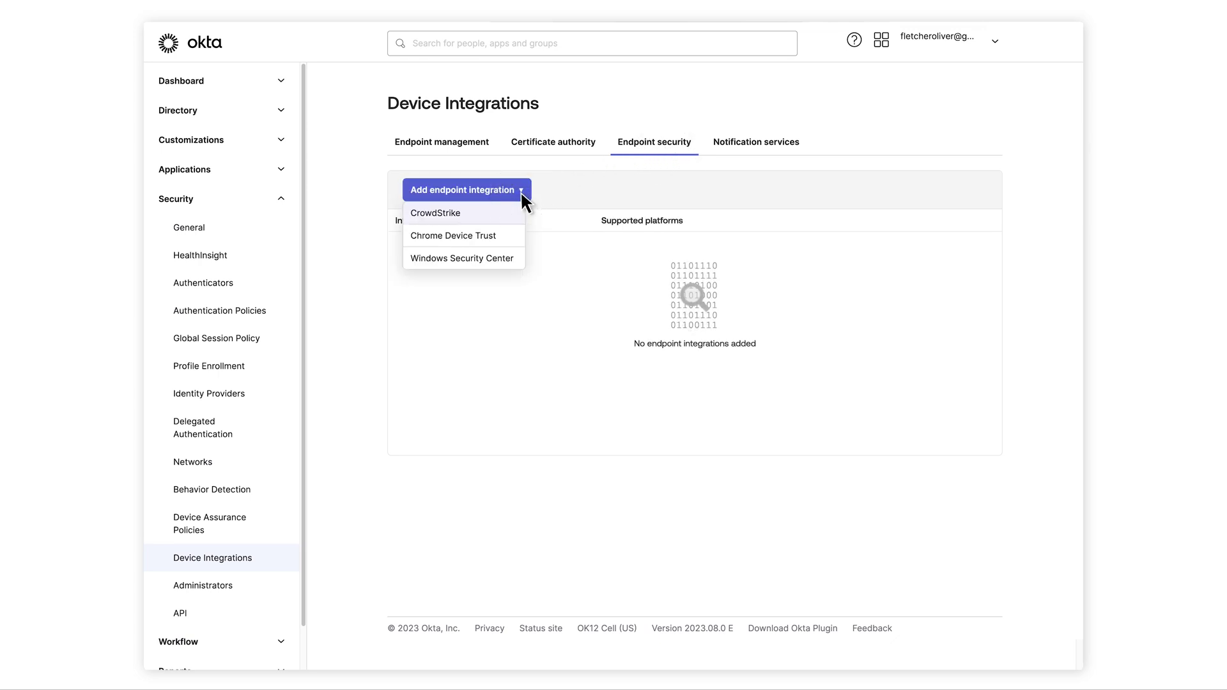
pyautogui.click(509, 232)
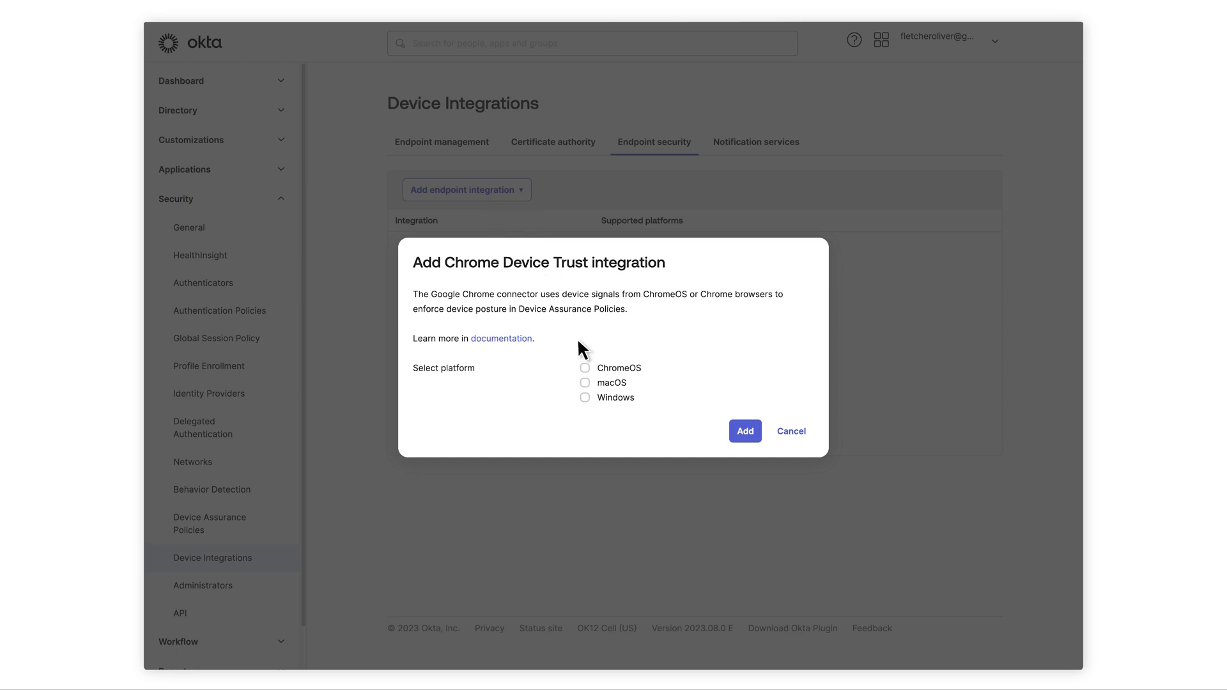
pyautogui.click(584, 367)
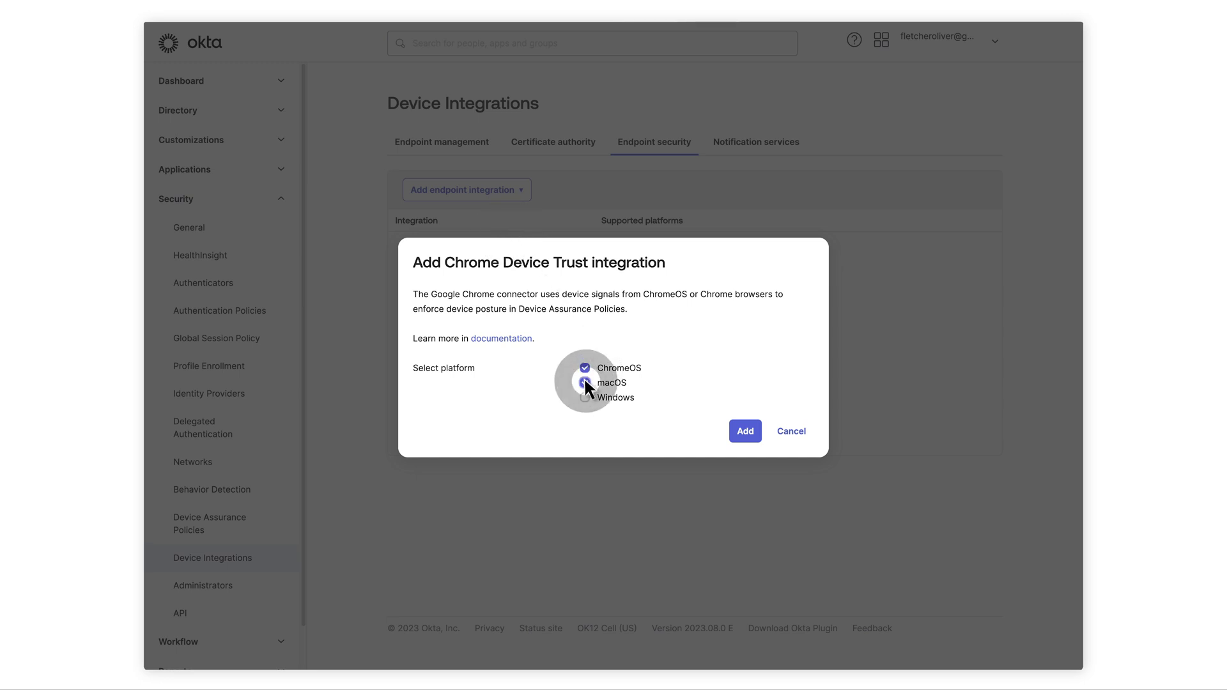
pyautogui.click(585, 397)
pyautogui.click(752, 437)
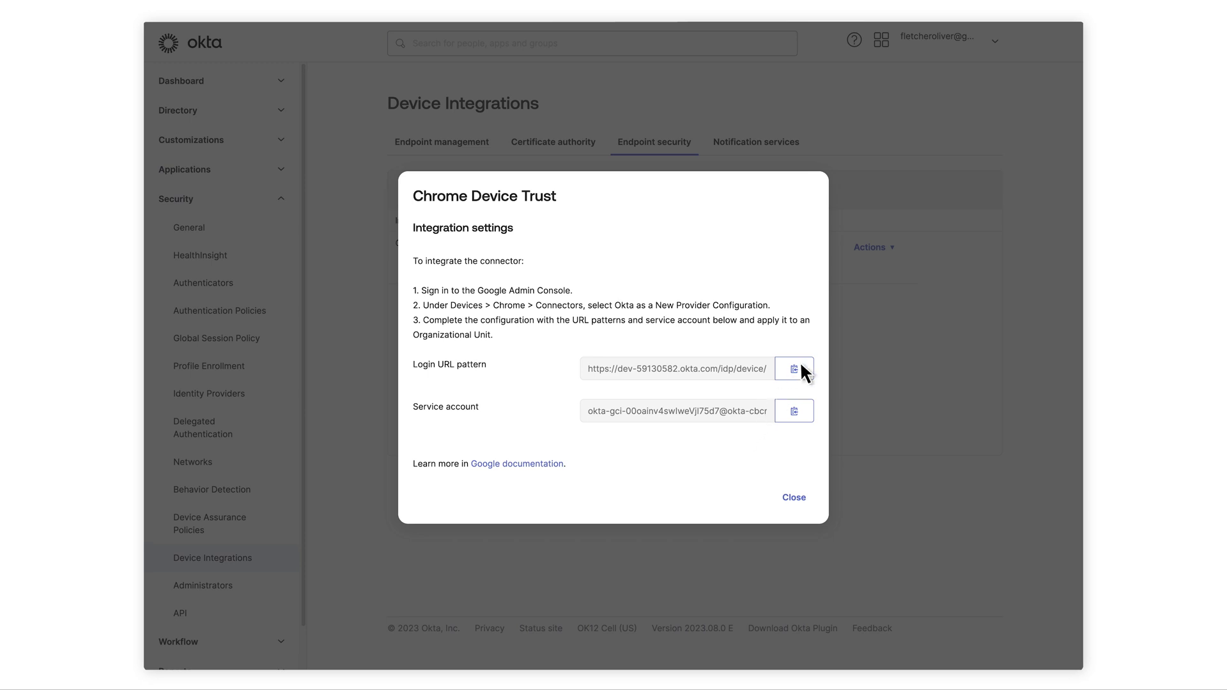
# - Copy the Chrome Device Trust integration's Login URL pattern
pyautogui.click(801, 366)
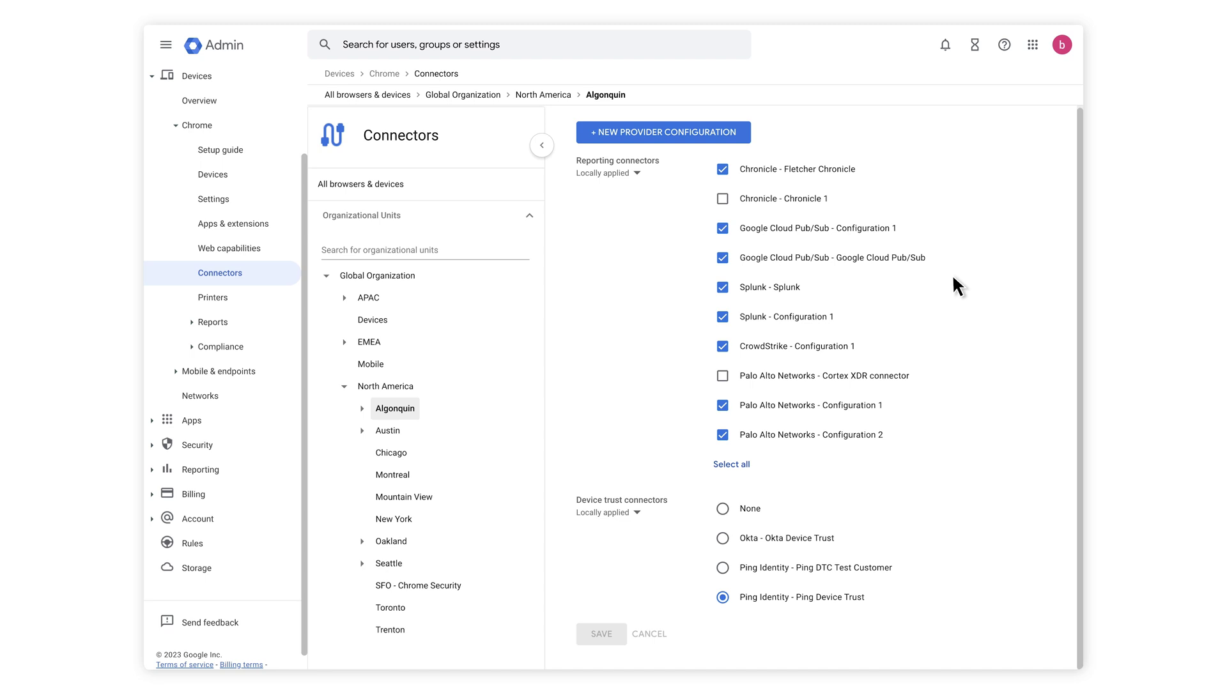
# - Start a new provider configuration and scroll the provider panel down toward Okta
pyautogui.click(695, 135)
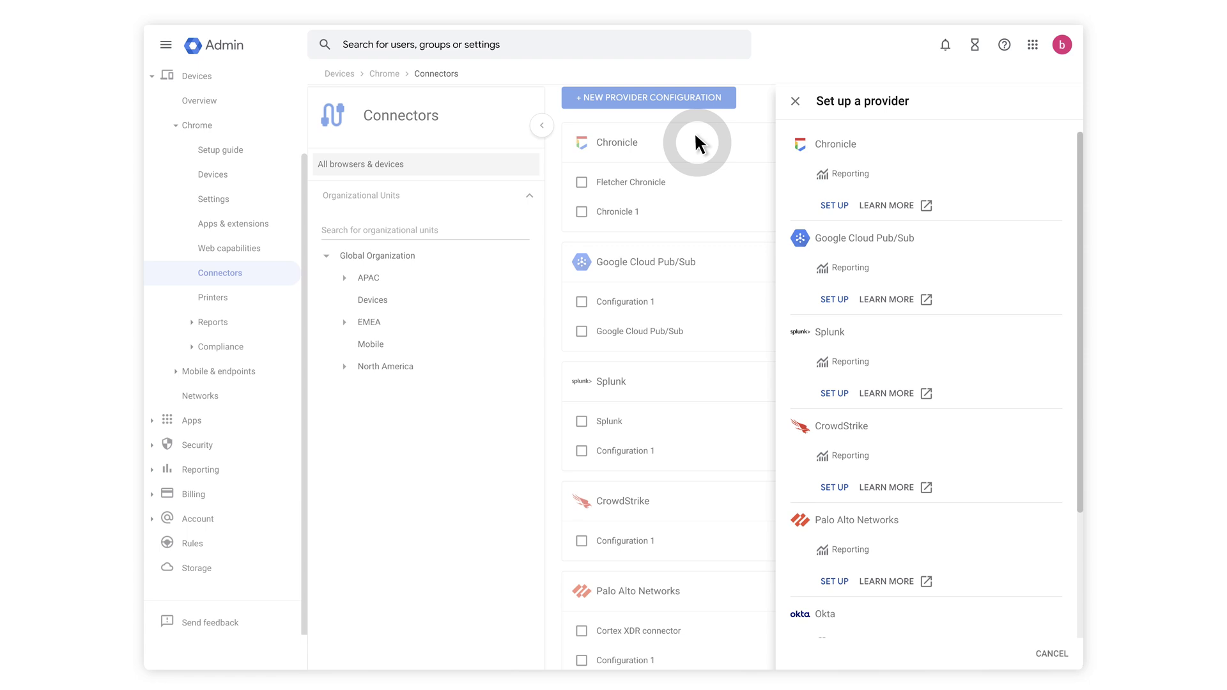
pyautogui.moveTo(1078, 294); pyautogui.dragTo(1081, 415)
# - Add an Okta configuration named 'Chrome Okta Connector' with the pasted login URL pattern and service account
pyautogui.click(837, 510)
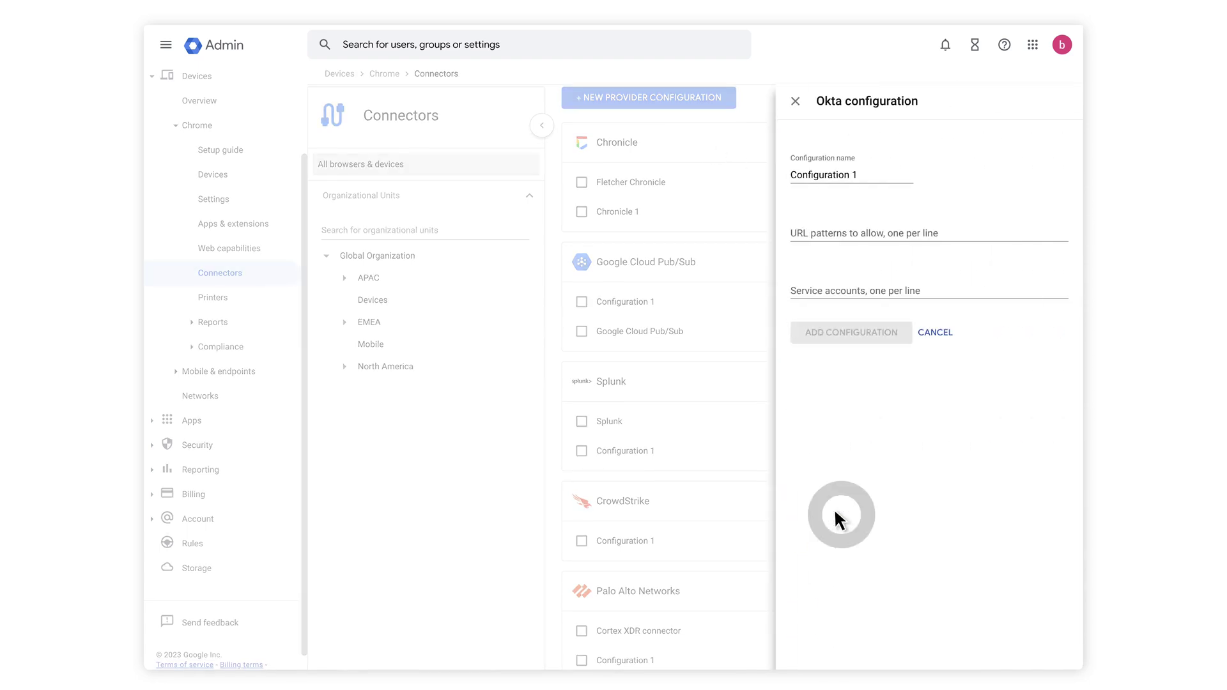
pyautogui.click(914, 167)
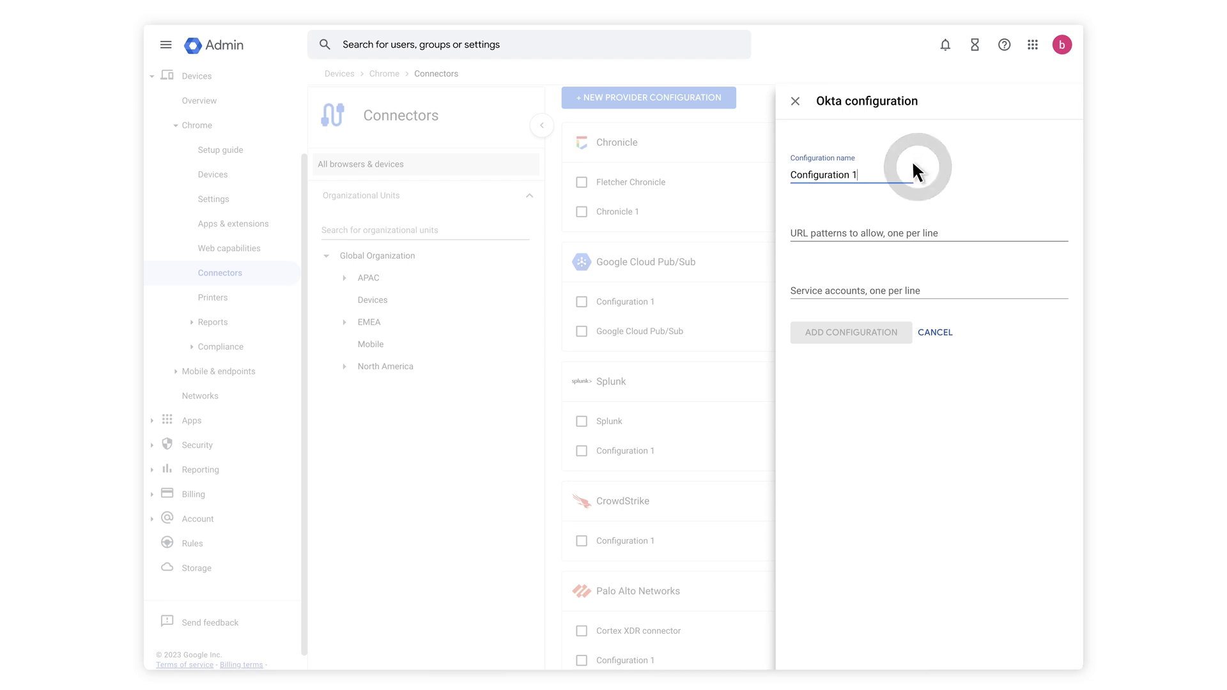
pyautogui.hotkey('ctrl', 'a')
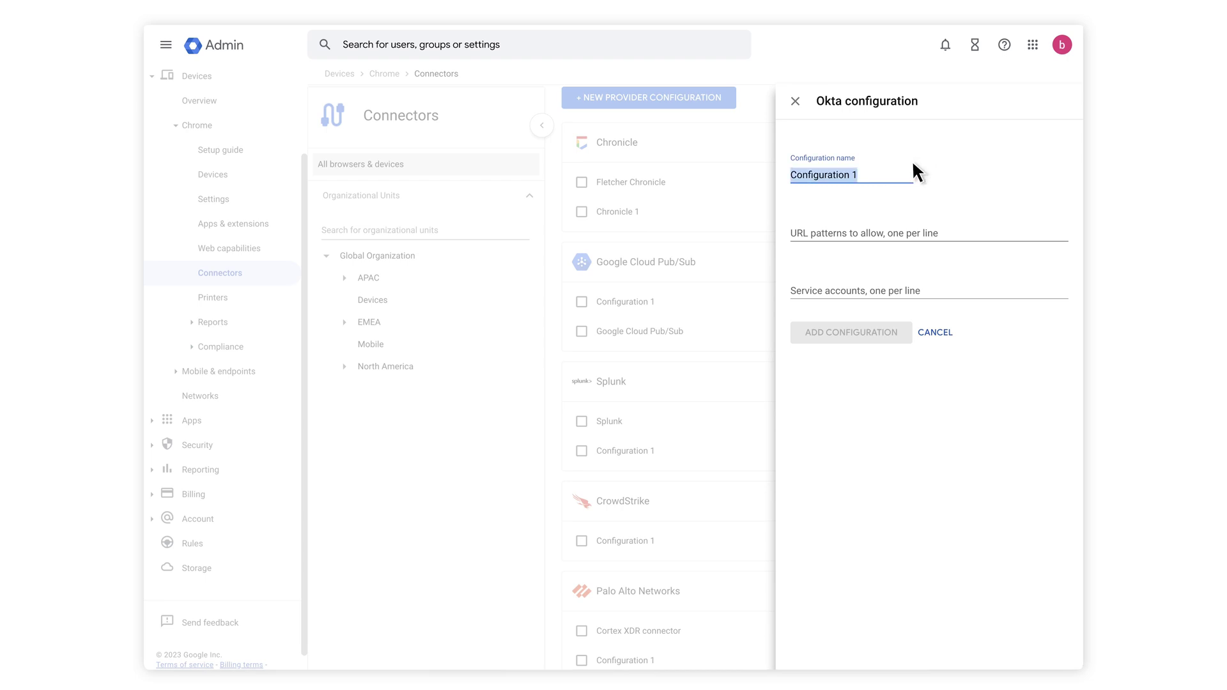
pyautogui.write('Chrome Okta Connector')
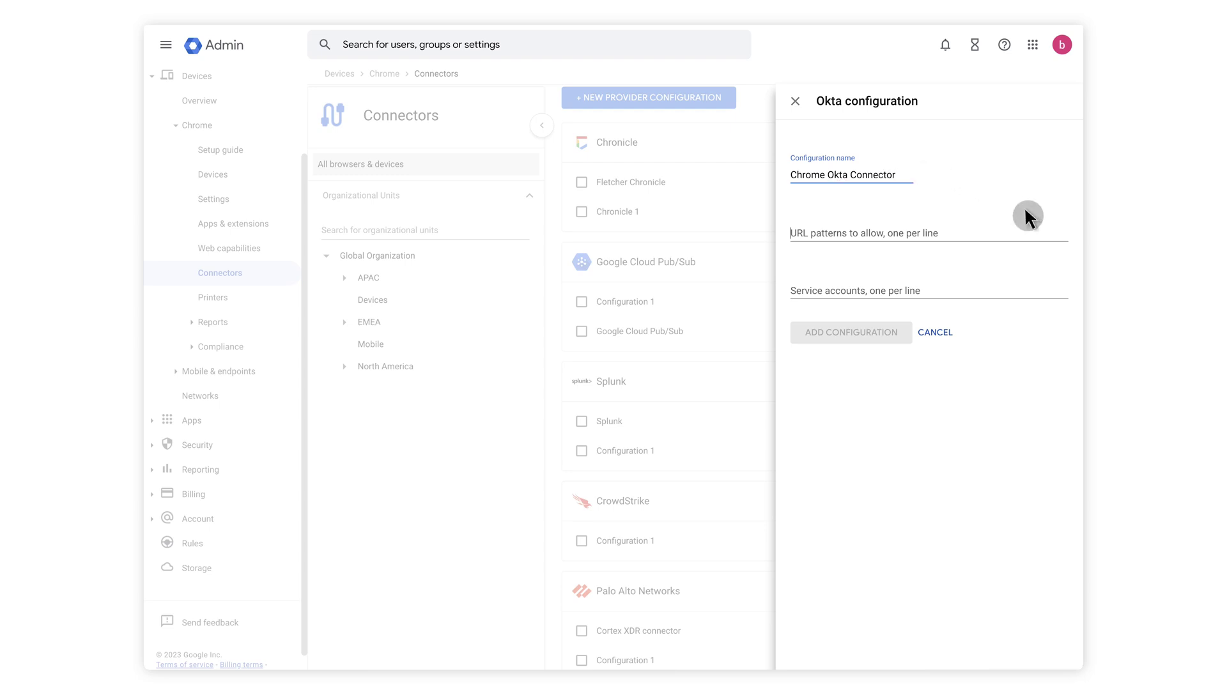
pyautogui.press('Tab')
pyautogui.hotkey('ctrl', 'v')
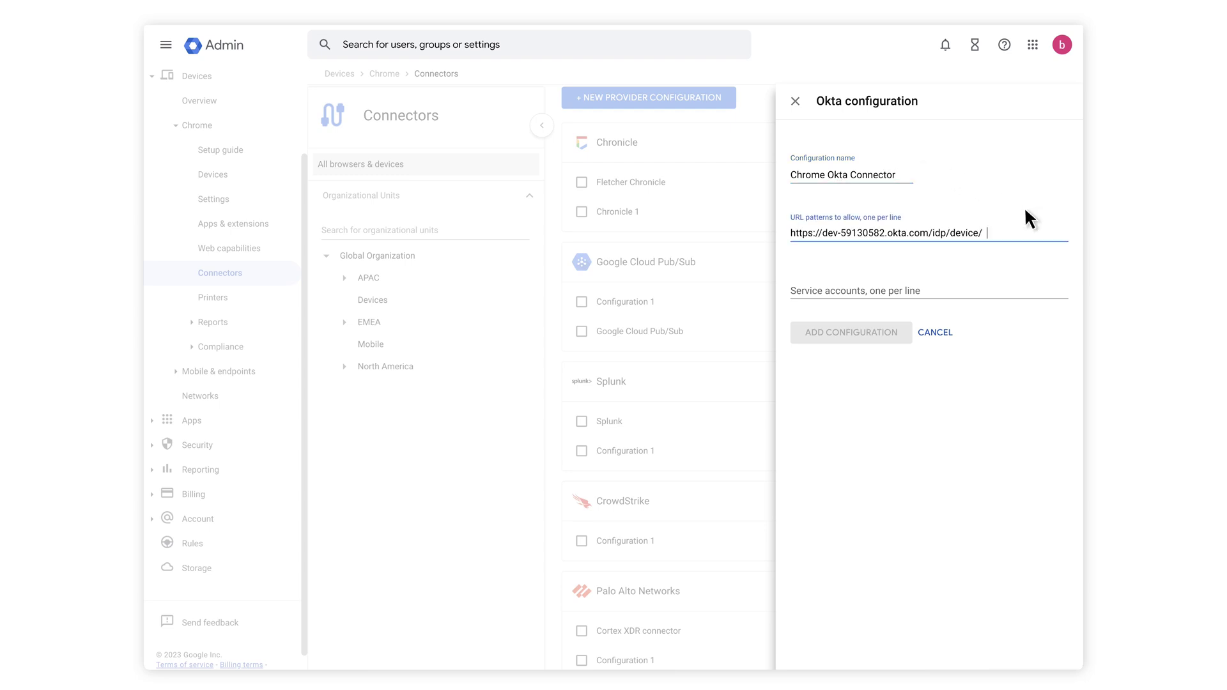
pyautogui.click(1043, 281)
pyautogui.hotkey('ctrl', 'v')
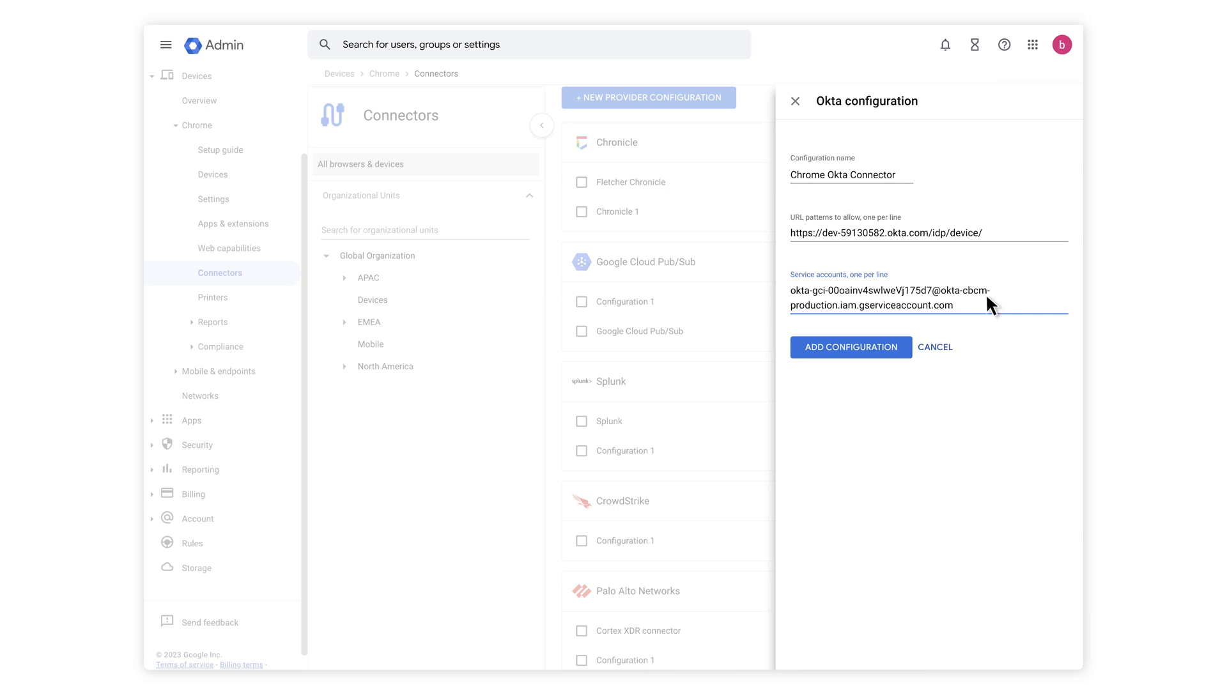
pyautogui.click(891, 357)
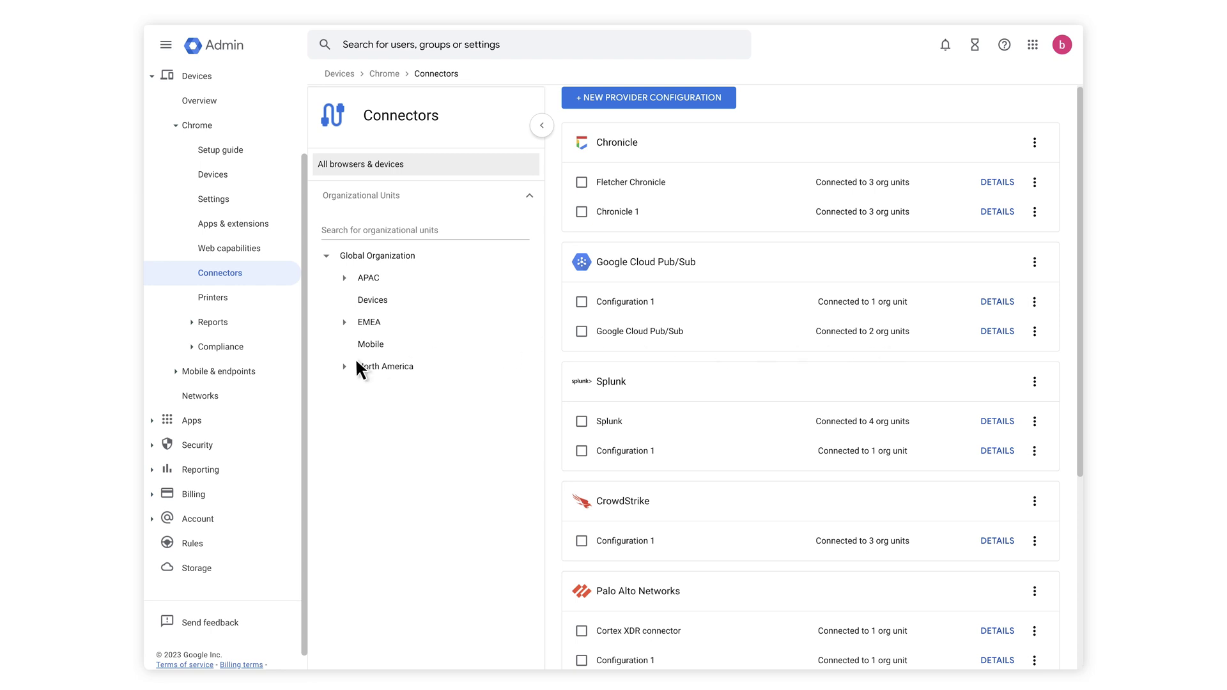
# - Set Algonquin (under North America) to use 'Okta - Chrome Okta Connector' for device trust and save
pyautogui.click(345, 366)
pyautogui.click(391, 390)
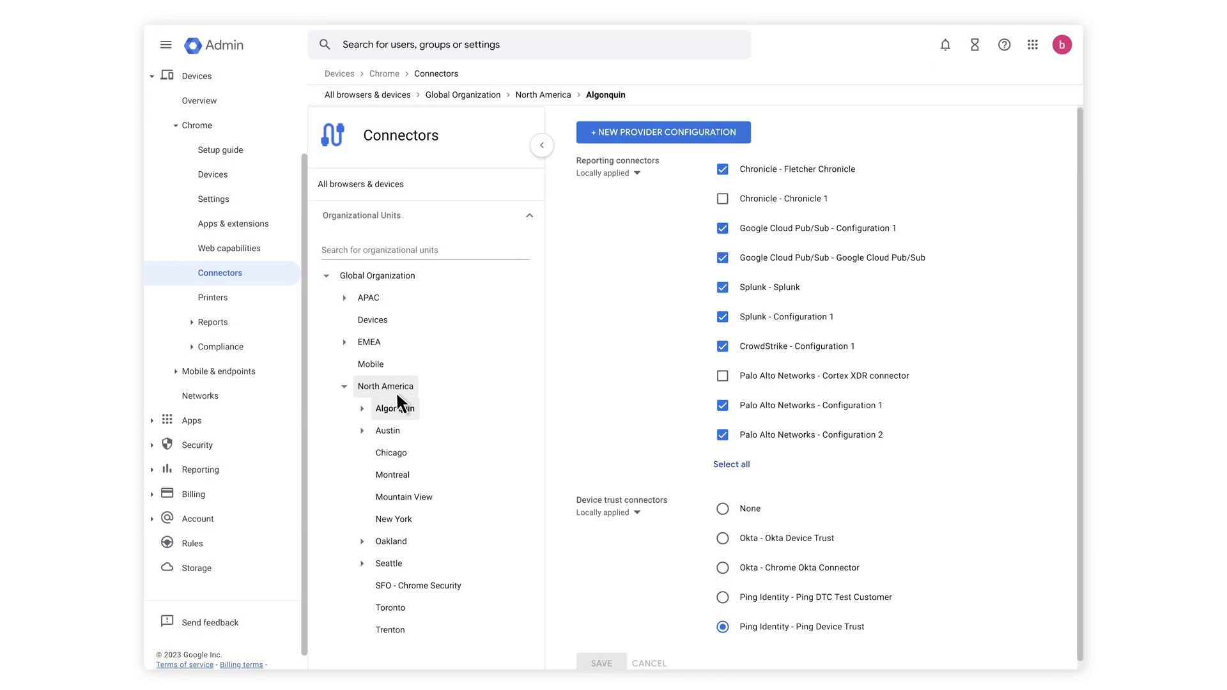
pyautogui.click(722, 568)
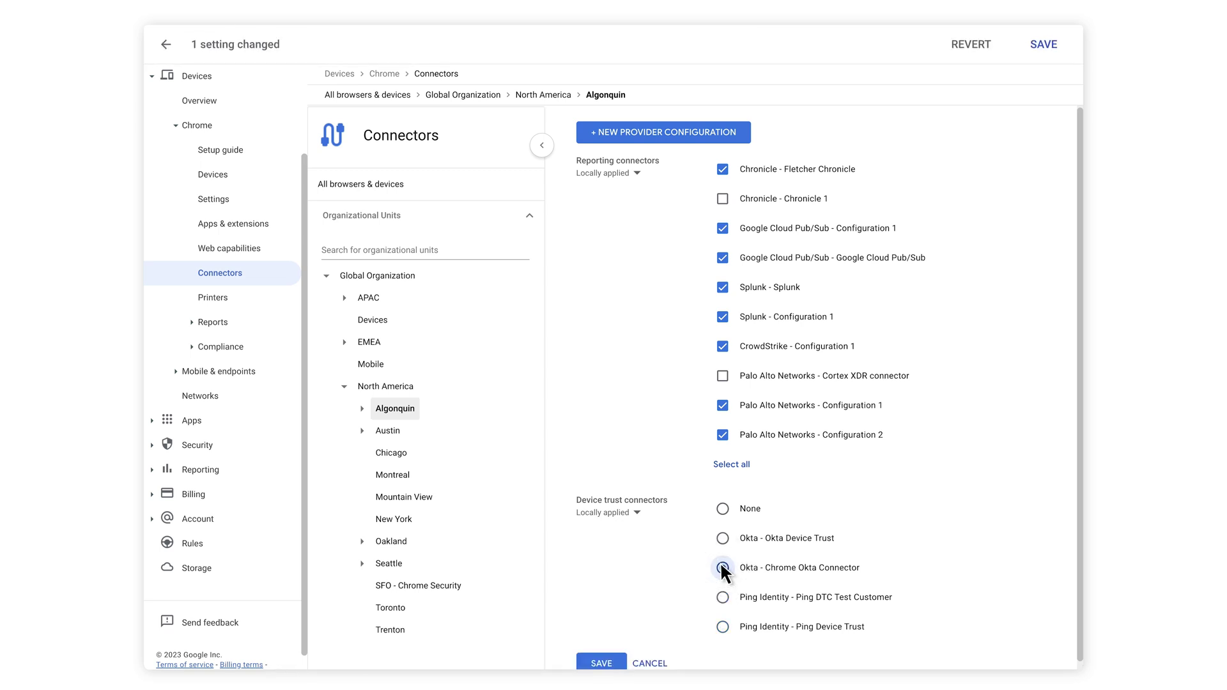
pyautogui.click(1043, 44)
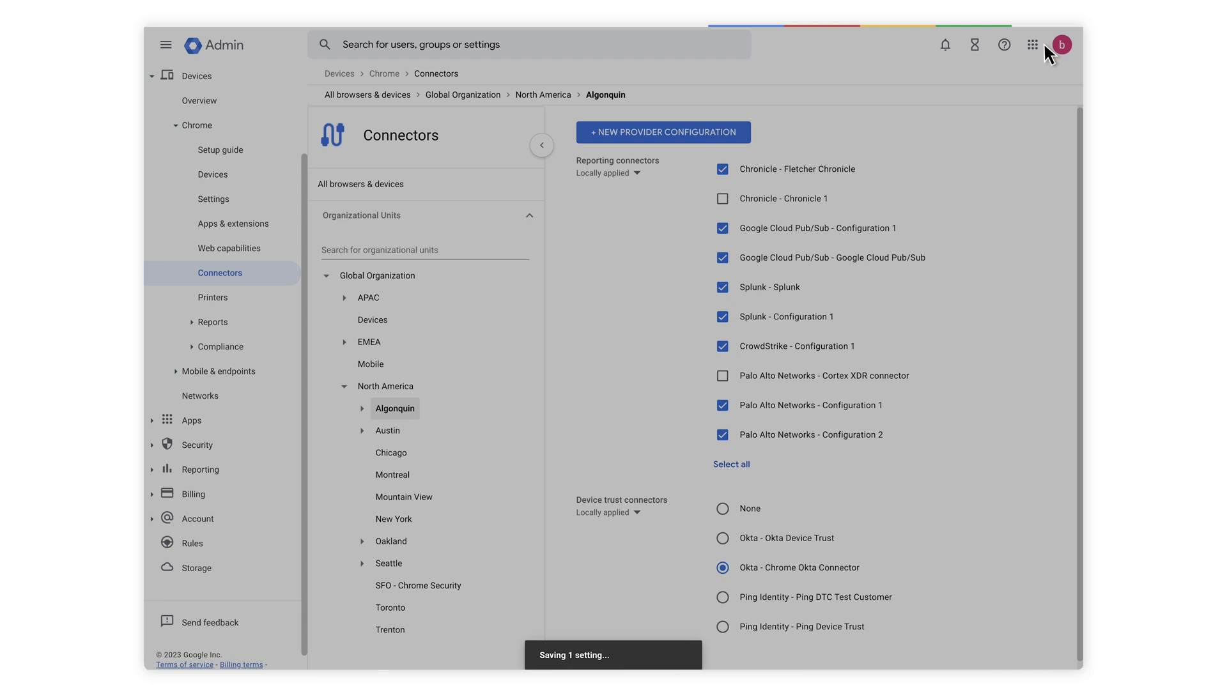